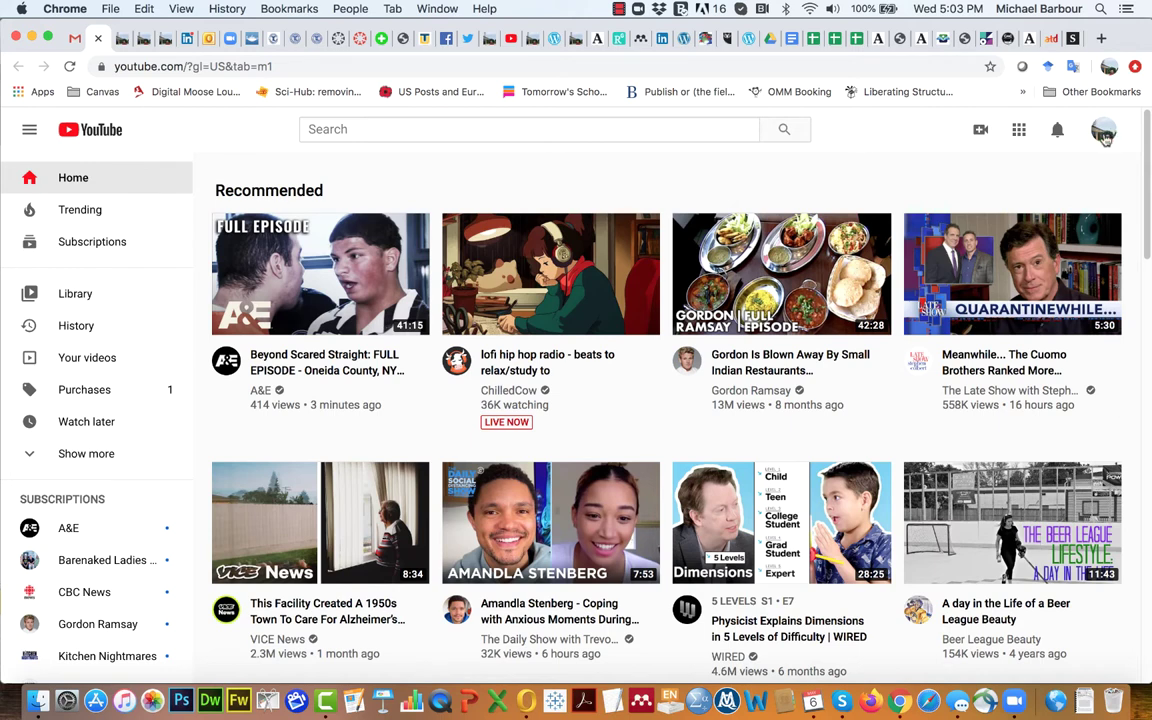
{"action": "left_click", "coordinate": [1105, 136]}
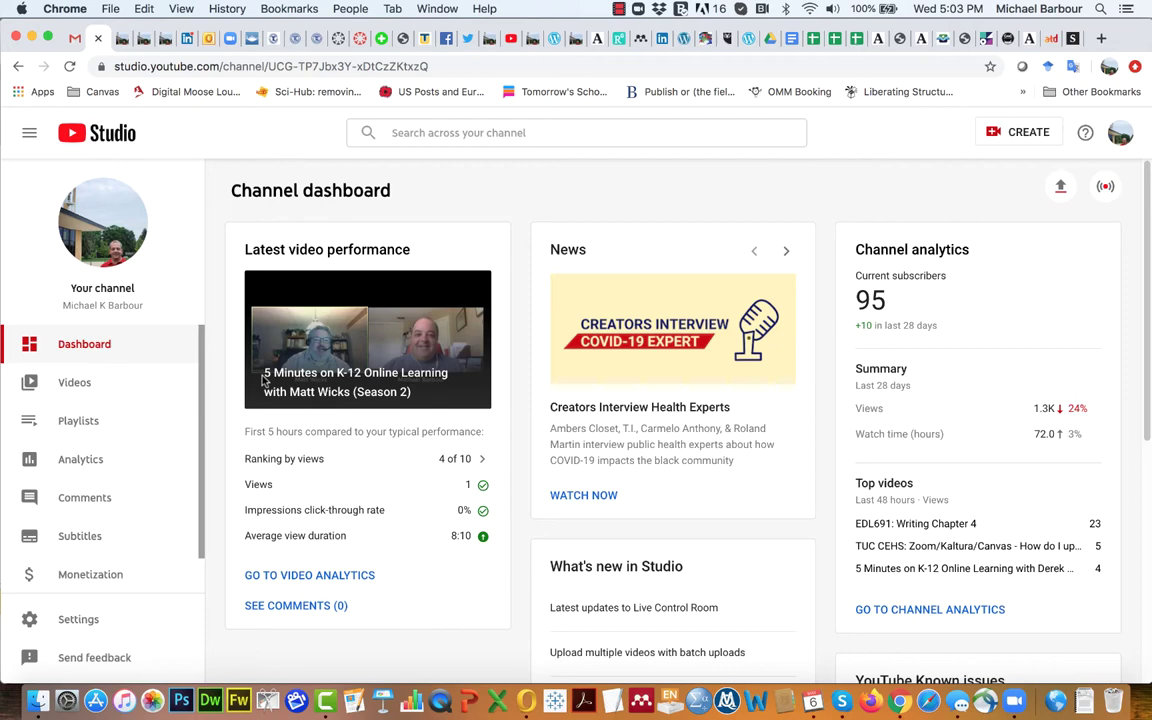
- Show the Videos list and open the first video's Options menu with Download
{"action": "left_click", "coordinate": [71, 386]}
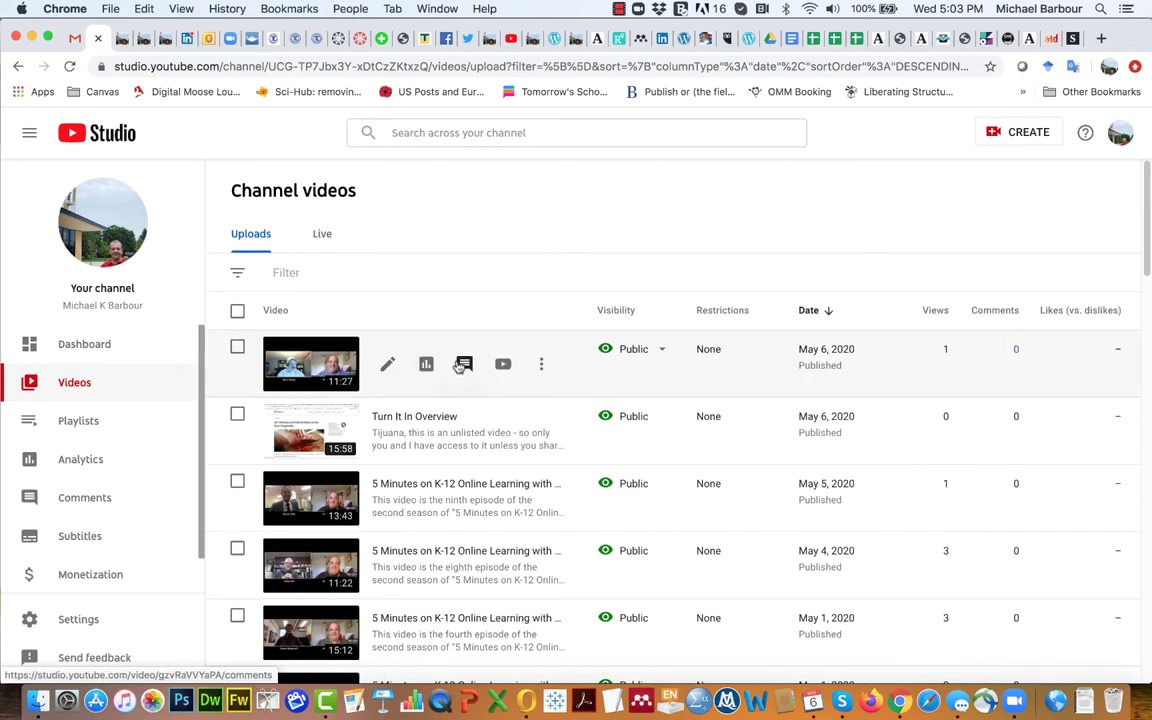
{"action": "mouse_move", "coordinate": [450, 364]}
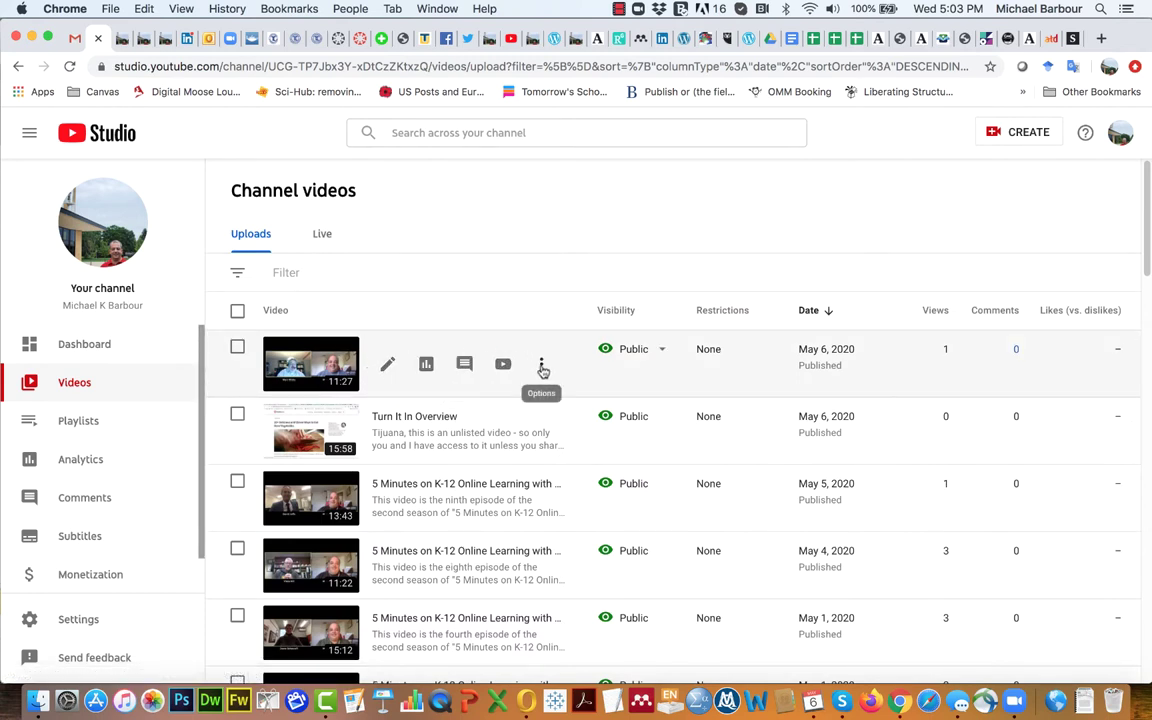
{"action": "left_click", "coordinate": [542, 366]}
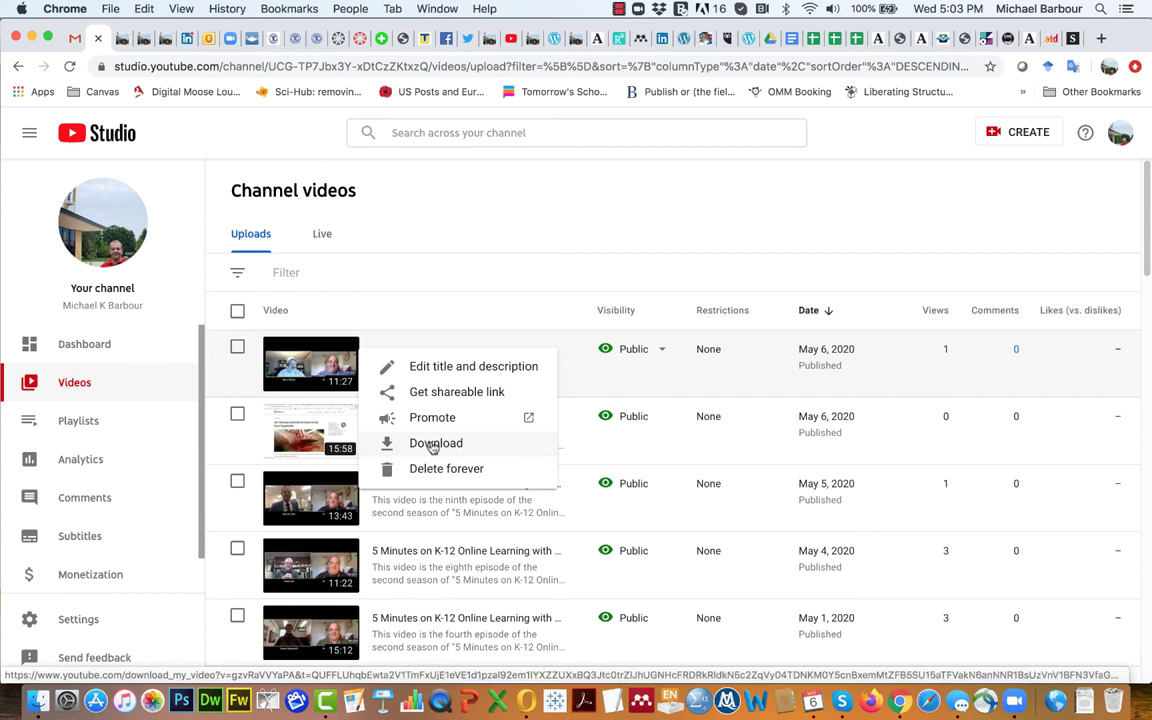
- Close and reopen the newest video's Options menu, then dismiss it and the Filter choices
{"action": "left_click", "coordinate": [470, 312]}
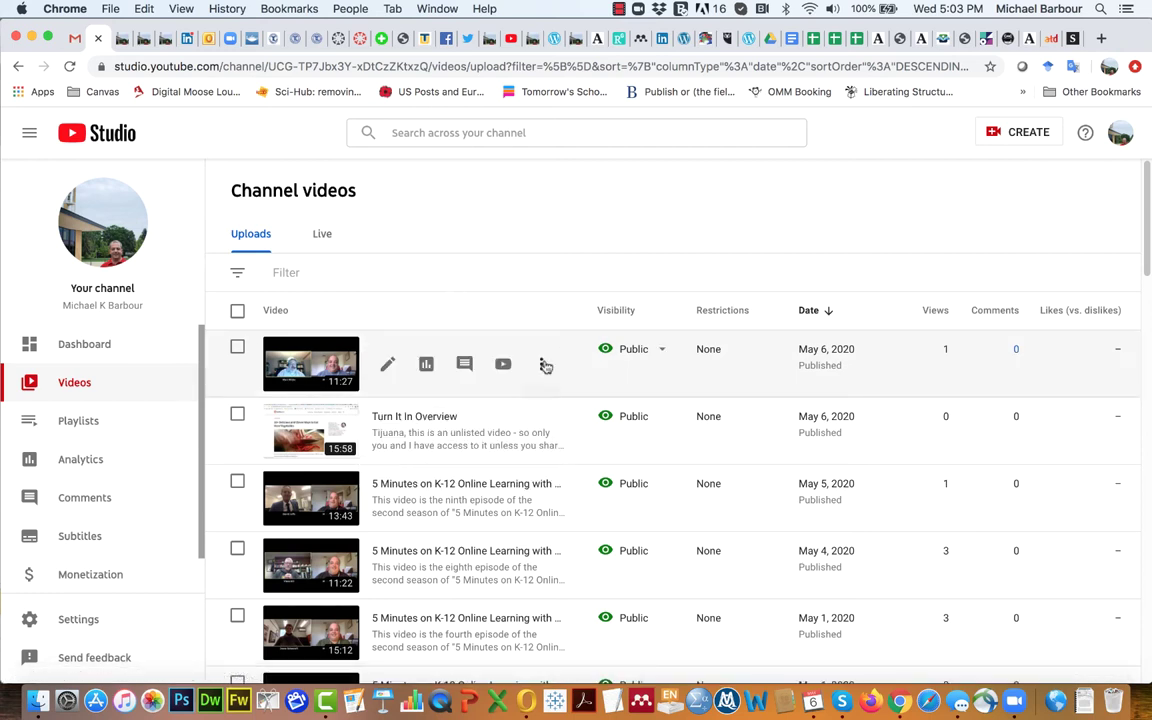
{"action": "mouse_move", "coordinate": [494, 350]}
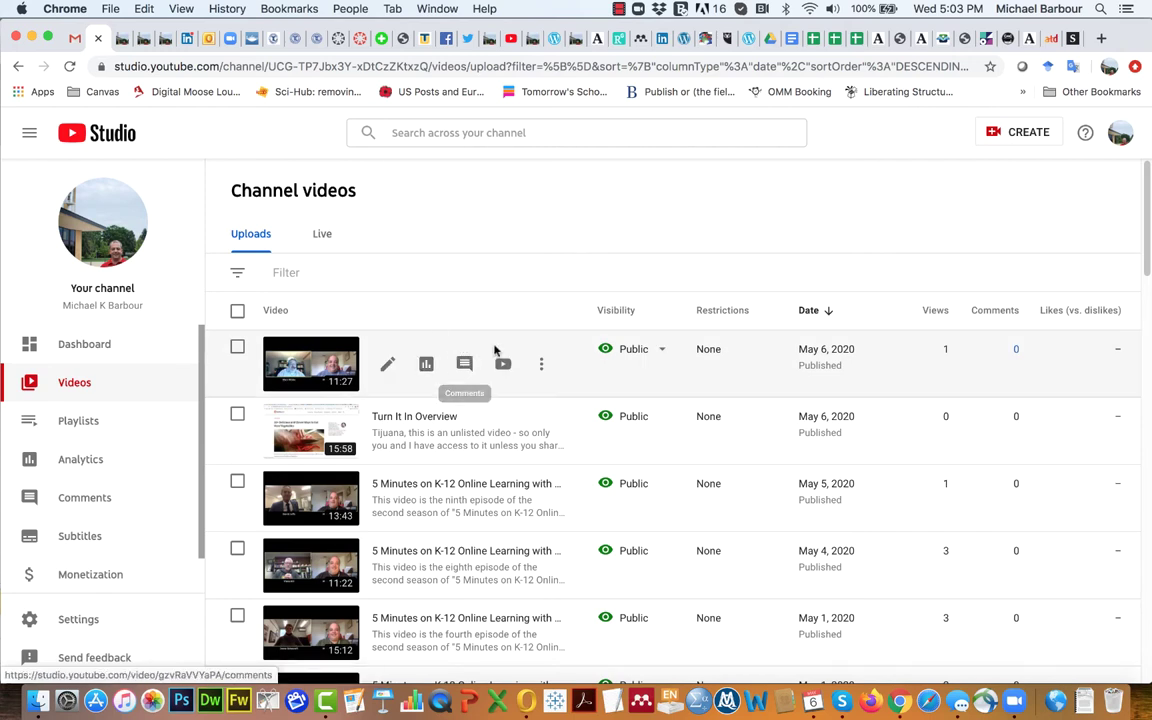
{"action": "left_click", "coordinate": [542, 366]}
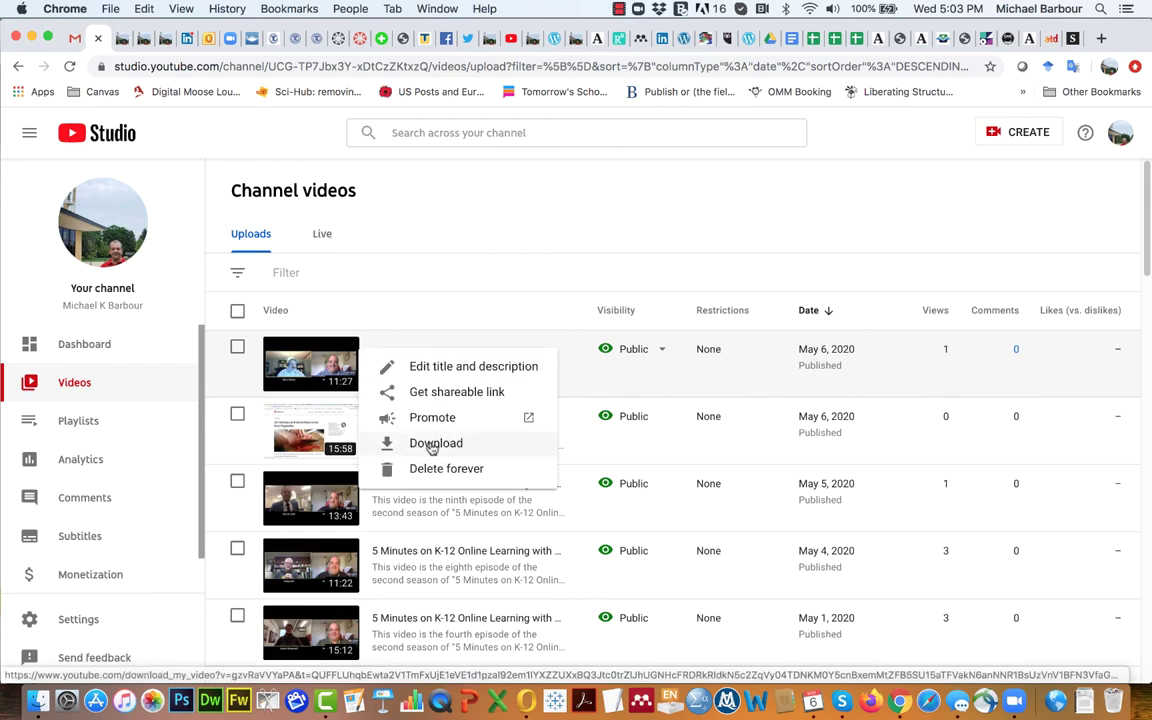
{"action": "left_click", "coordinate": [452, 276]}
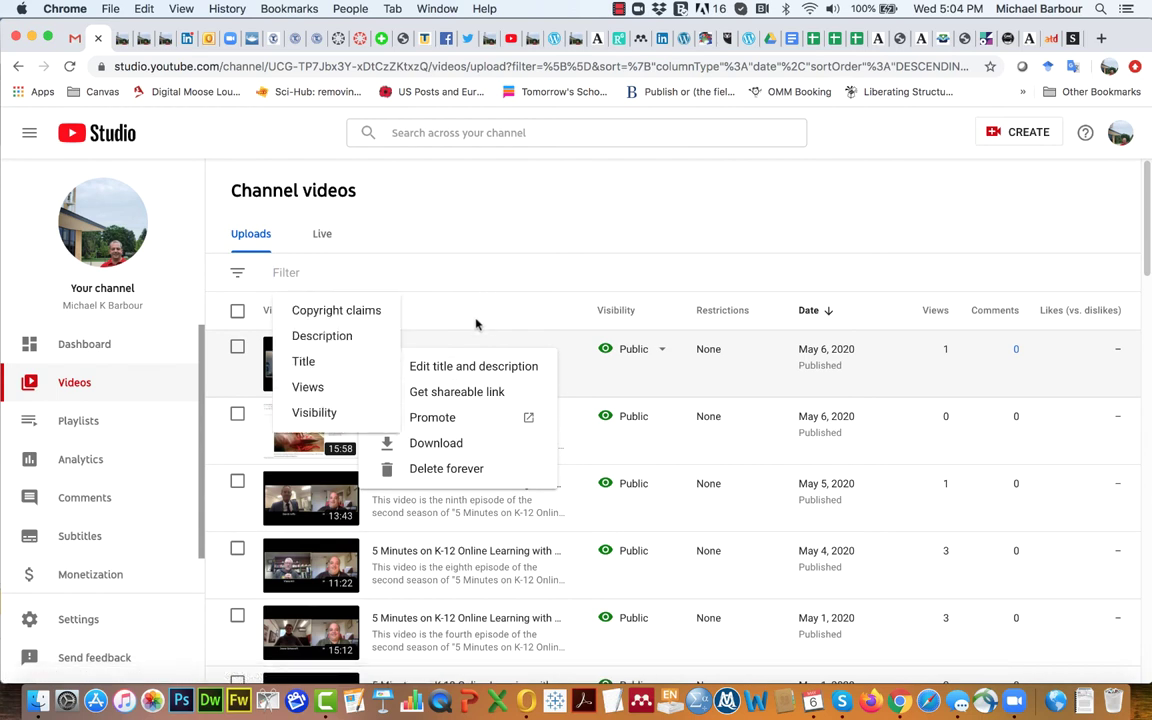
{"action": "left_click", "coordinate": [476, 319]}
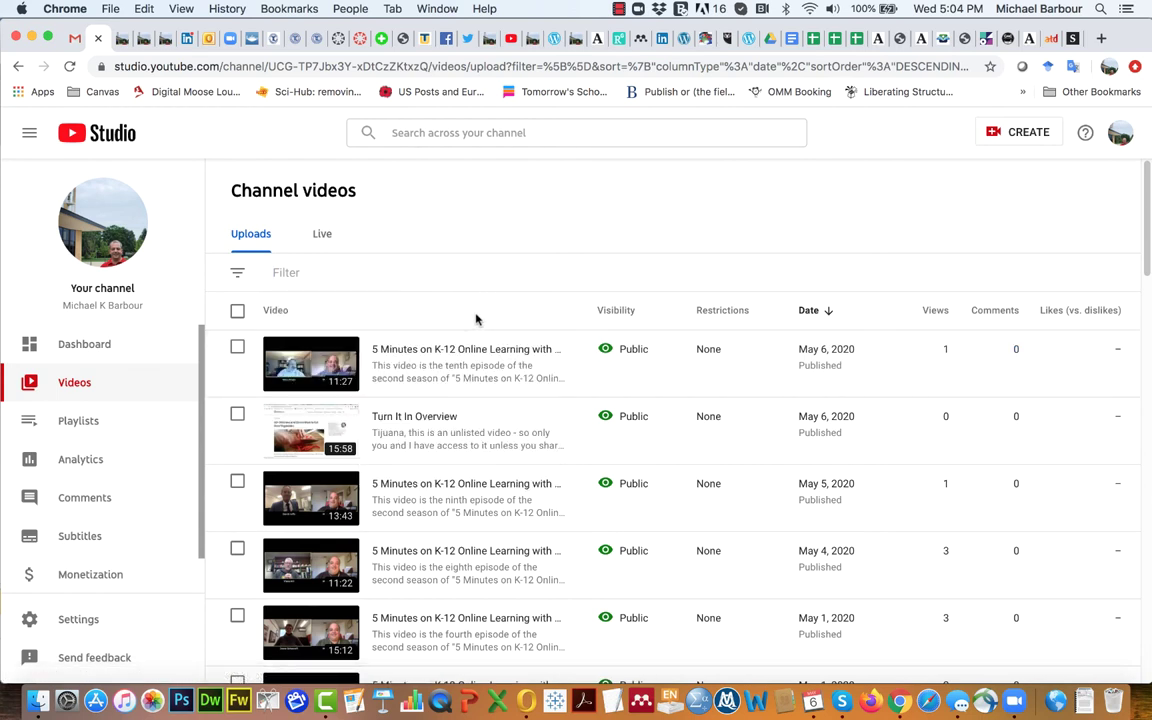